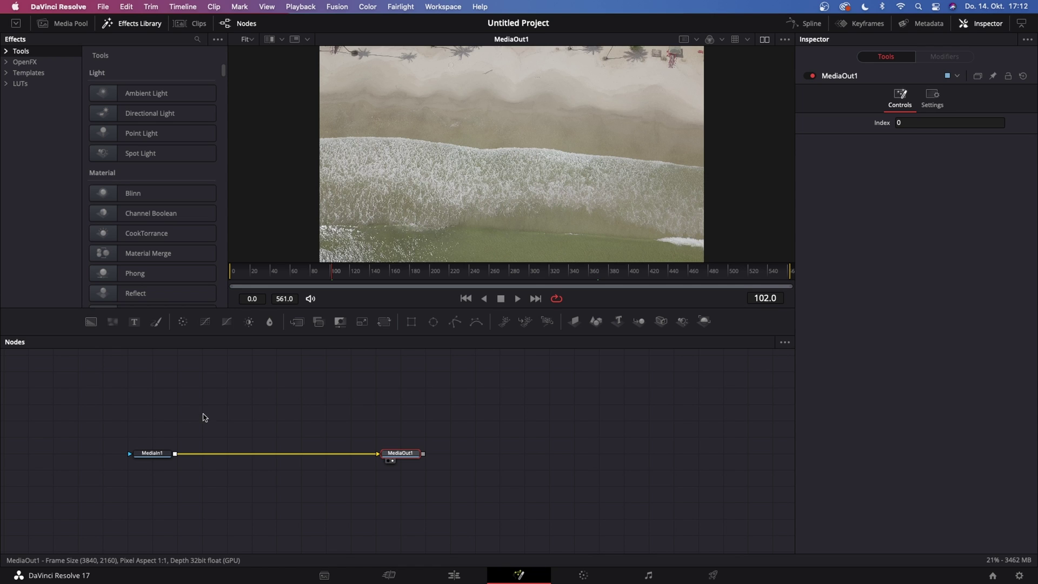
# Add a Text node, merge it over the MediaIn1 footage, and move it closer to the Merge node
pyautogui.click(154, 456)
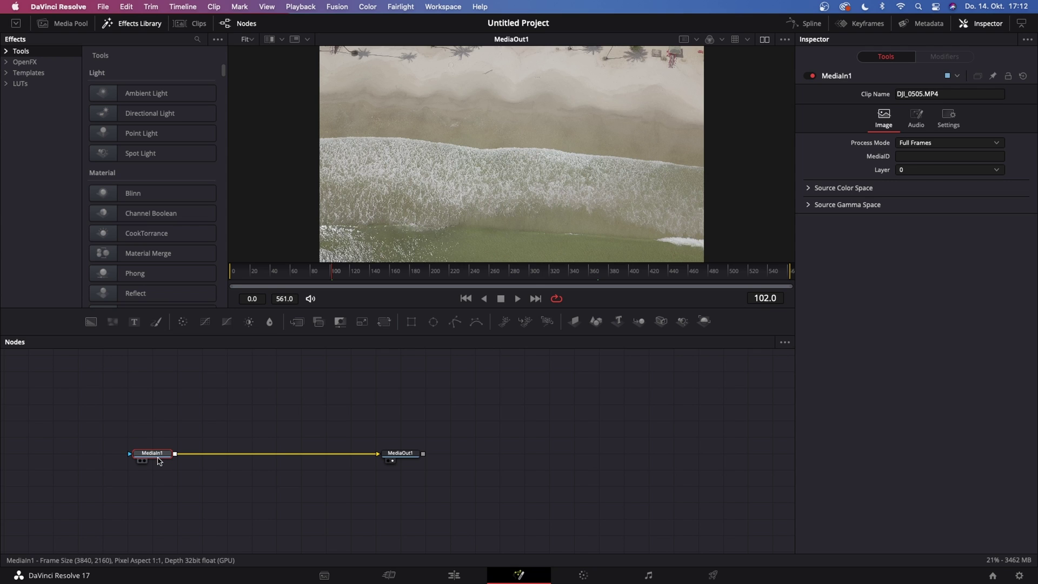
pyautogui.click(403, 452)
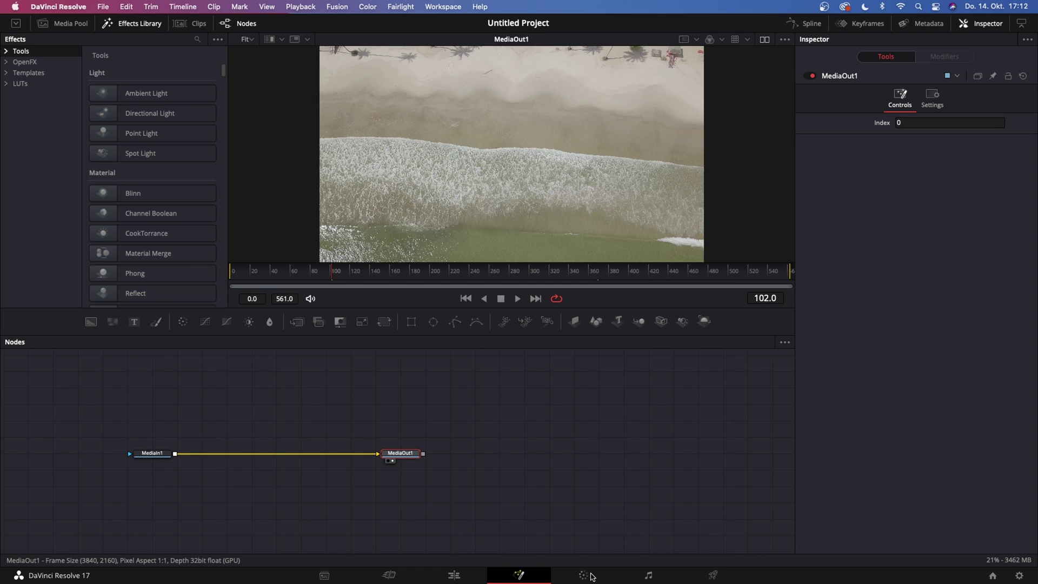
pyautogui.click(158, 453)
pyautogui.click(135, 323)
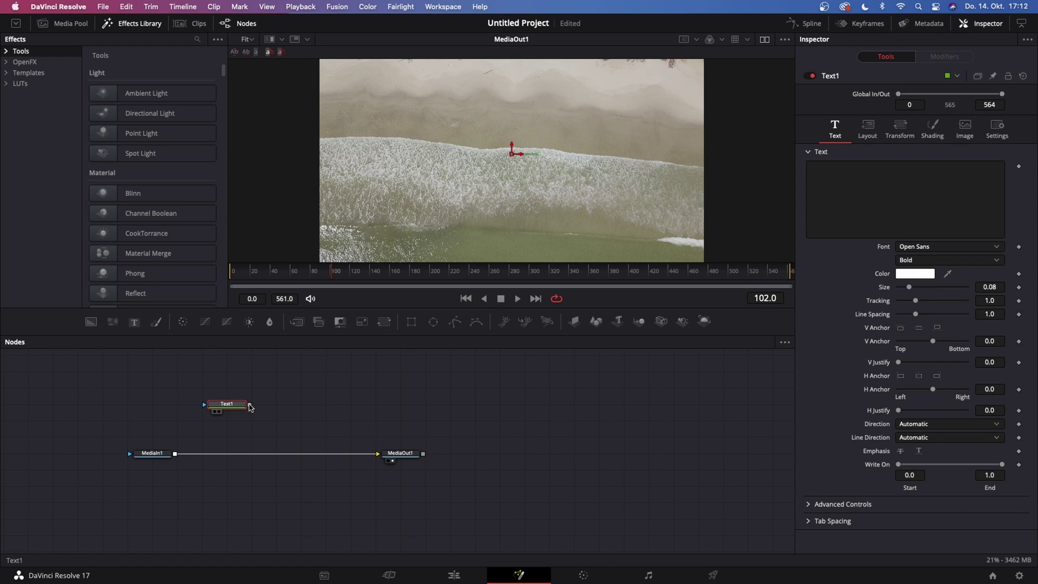
pyautogui.moveTo(250, 409); pyautogui.dragTo(177, 456)
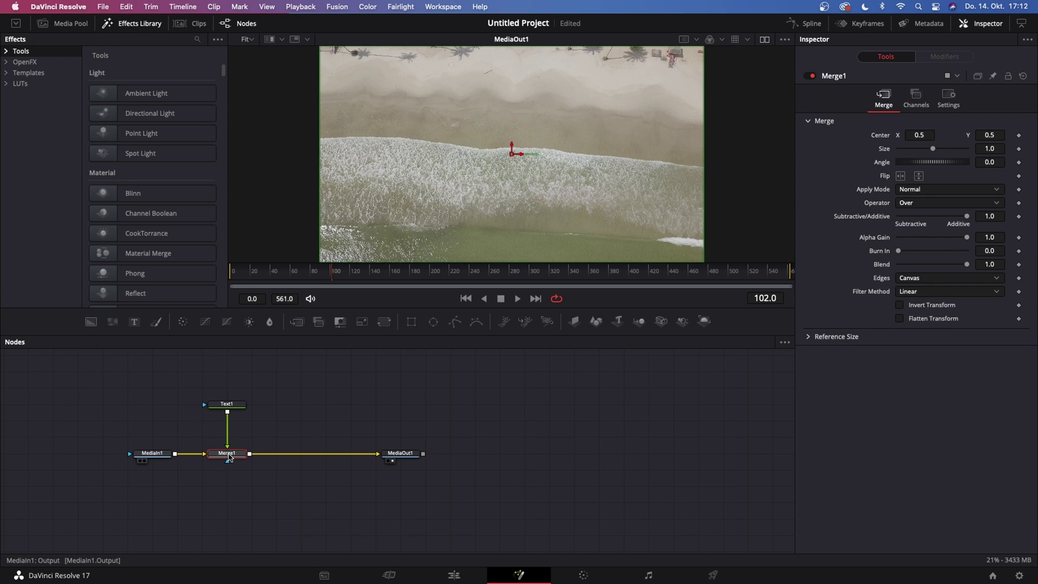
pyautogui.moveTo(227, 410); pyautogui.dragTo(226, 426)
pyautogui.click(226, 426)
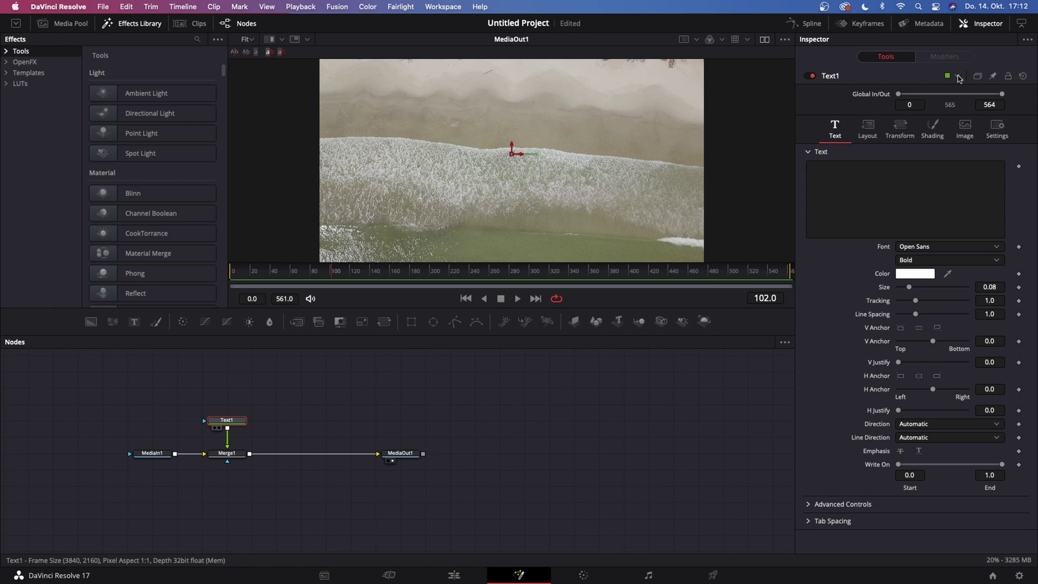
# Enter BEACH as the text at size 0.2283 and move it down over the shallow water
pyautogui.click(871, 180)
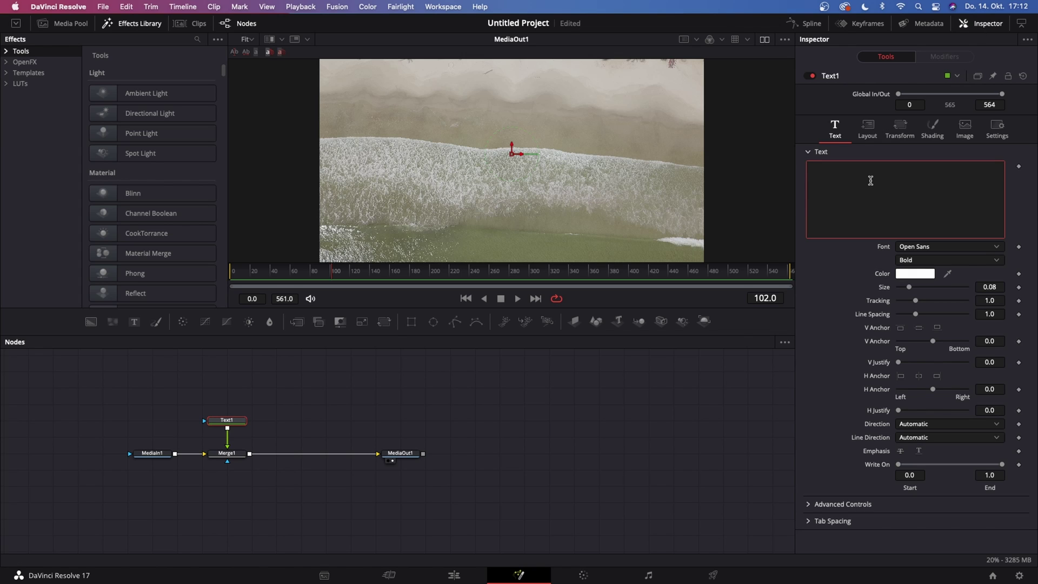
pyautogui.write('BEACH')
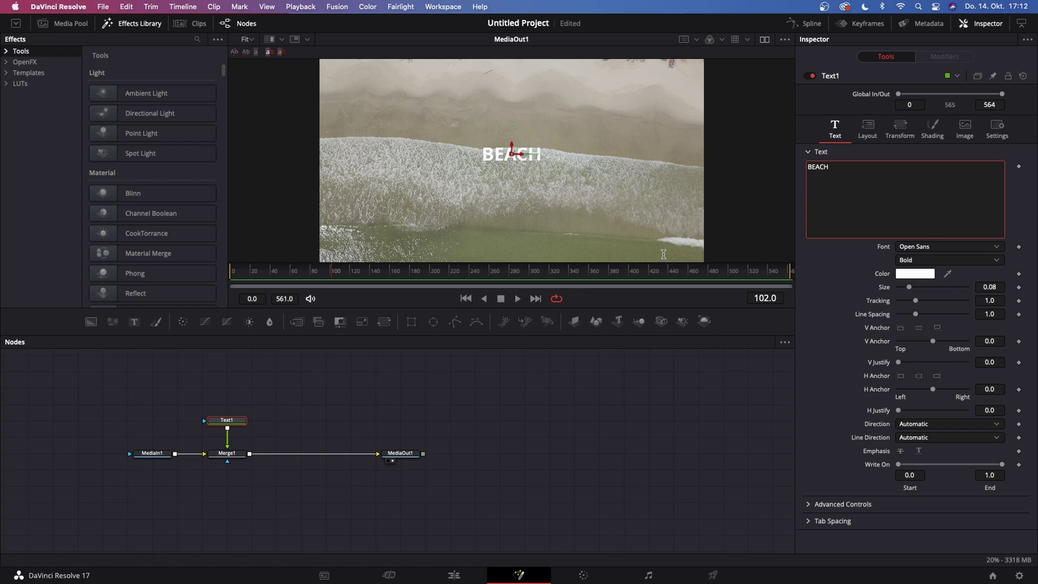
pyautogui.moveTo(910, 287); pyautogui.dragTo(920, 289)
pyautogui.moveTo(514, 155); pyautogui.dragTo(506, 185)
pyautogui.moveTo(921, 288); pyautogui.dragTo(930, 288)
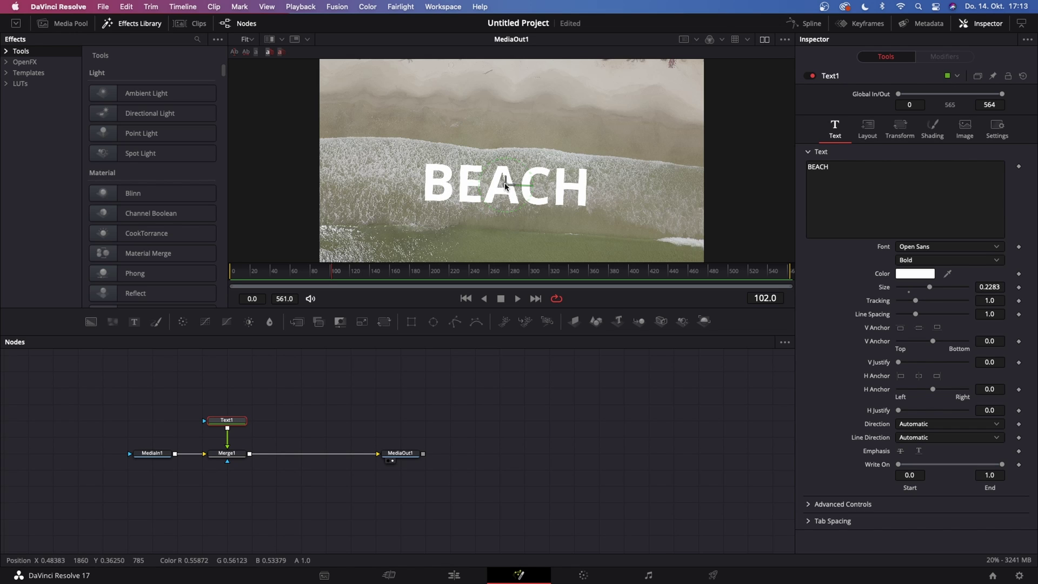
pyautogui.moveTo(502, 185); pyautogui.dragTo(510, 187)
# Check the title against the waves across the clip, then set its size to 0.2047 and shift it slightly left
pyautogui.click(379, 271)
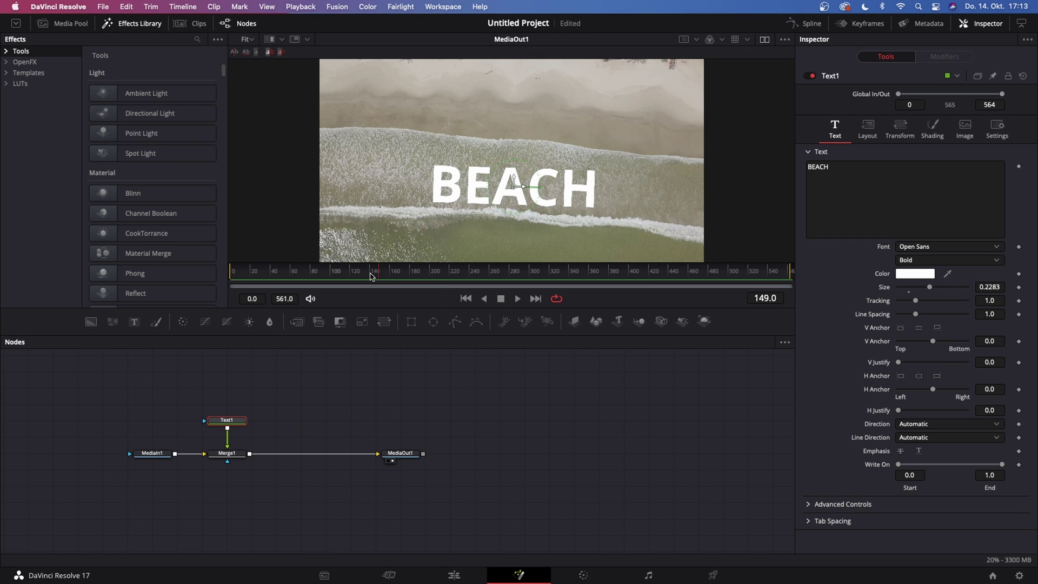
pyautogui.moveTo(378, 273); pyautogui.dragTo(529, 274)
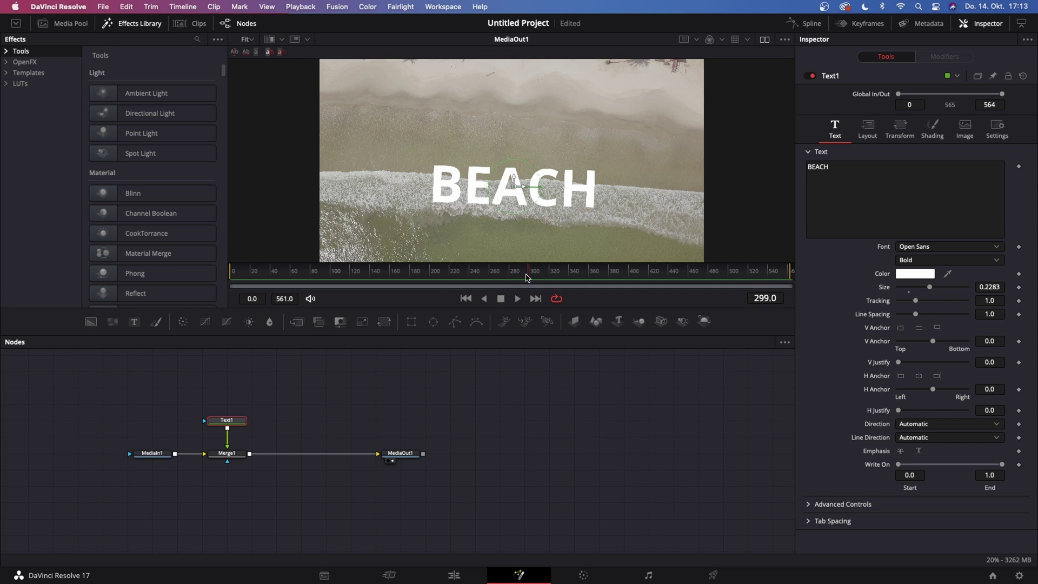
pyautogui.moveTo(529, 276); pyautogui.dragTo(679, 275)
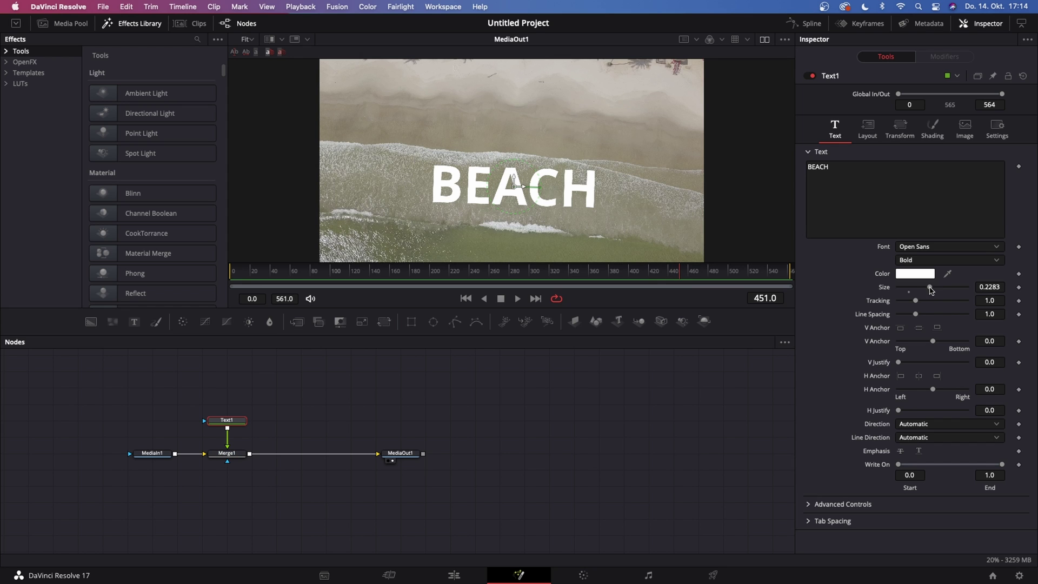
pyautogui.moveTo(930, 288); pyautogui.dragTo(927, 289)
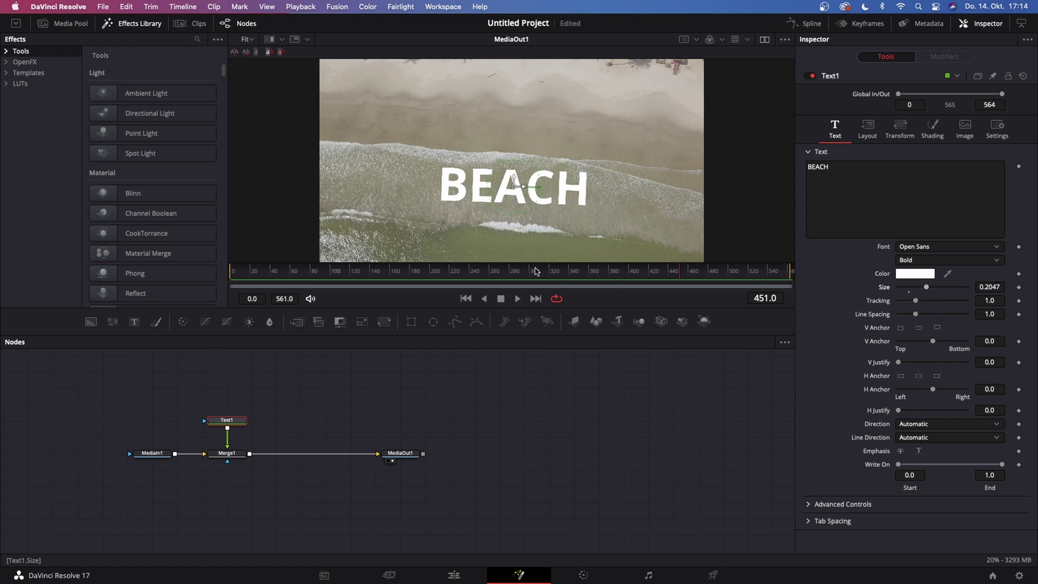
pyautogui.moveTo(510, 187); pyautogui.dragTo(501, 189)
# At frame 146, add a Polygon mask to the Text1 node and invert the mask
pyautogui.moveTo(470, 275); pyautogui.dragTo(378, 271)
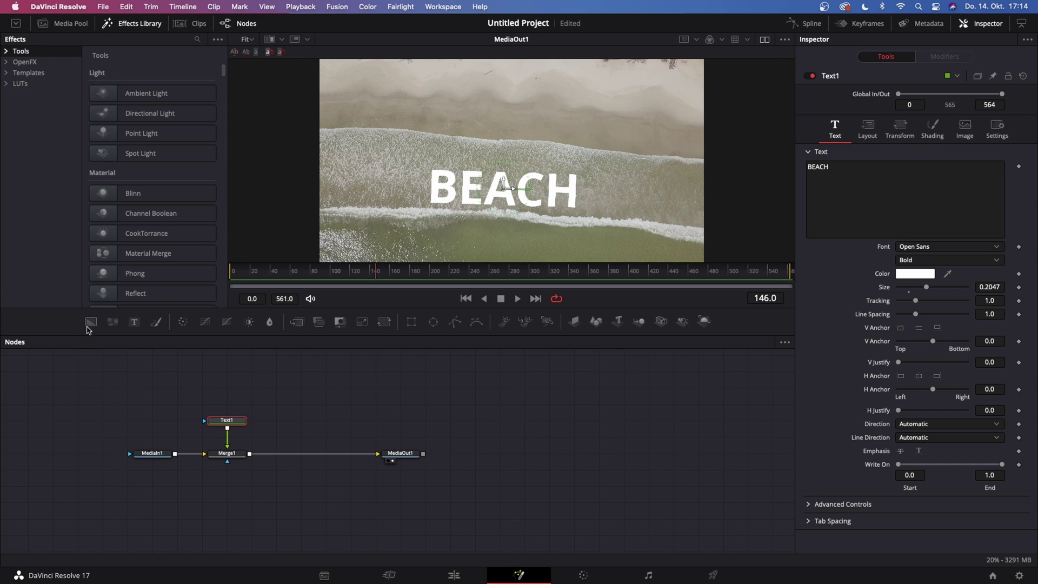
pyautogui.moveTo(456, 325); pyautogui.dragTo(231, 399)
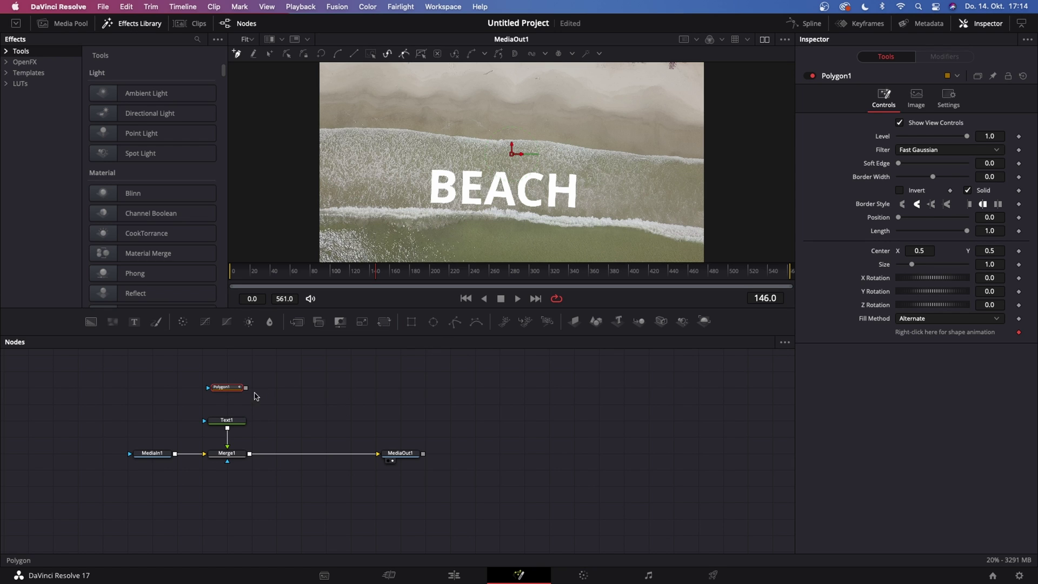
pyautogui.moveTo(247, 389); pyautogui.dragTo(204, 423)
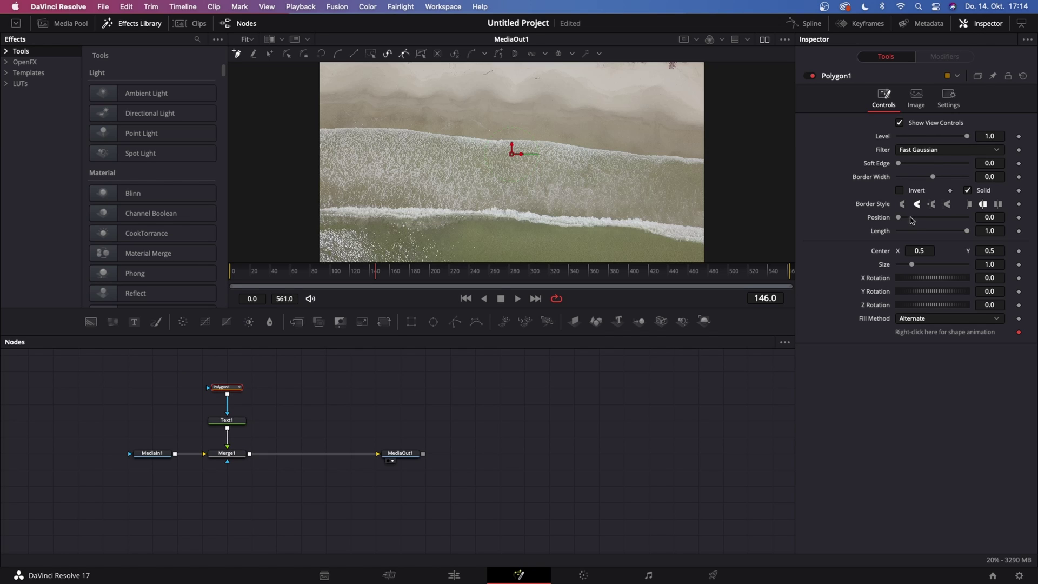
pyautogui.click(900, 191)
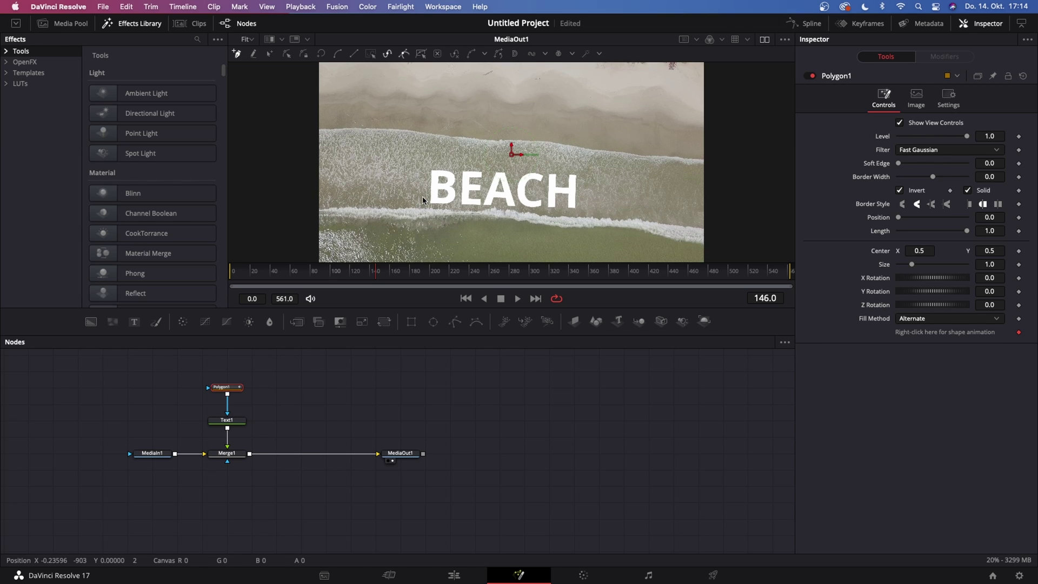
# Draw a closed polygon mask around the word BEACH, with its lower edge following the upper edge of the wave's foam
pyautogui.scroll(2, 423, 196)
pyautogui.scroll(2, 423, 196)
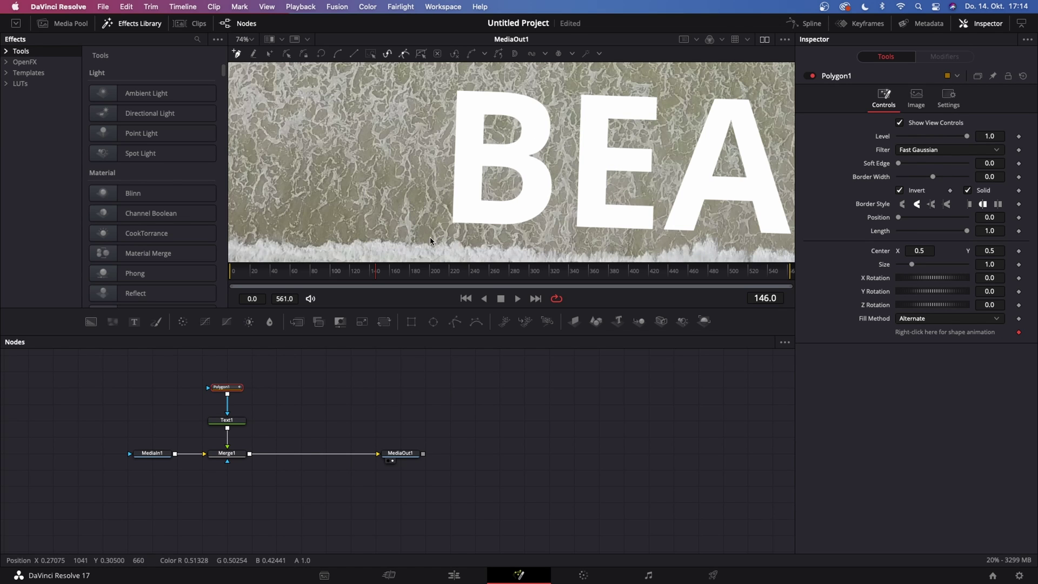
pyautogui.click(431, 244)
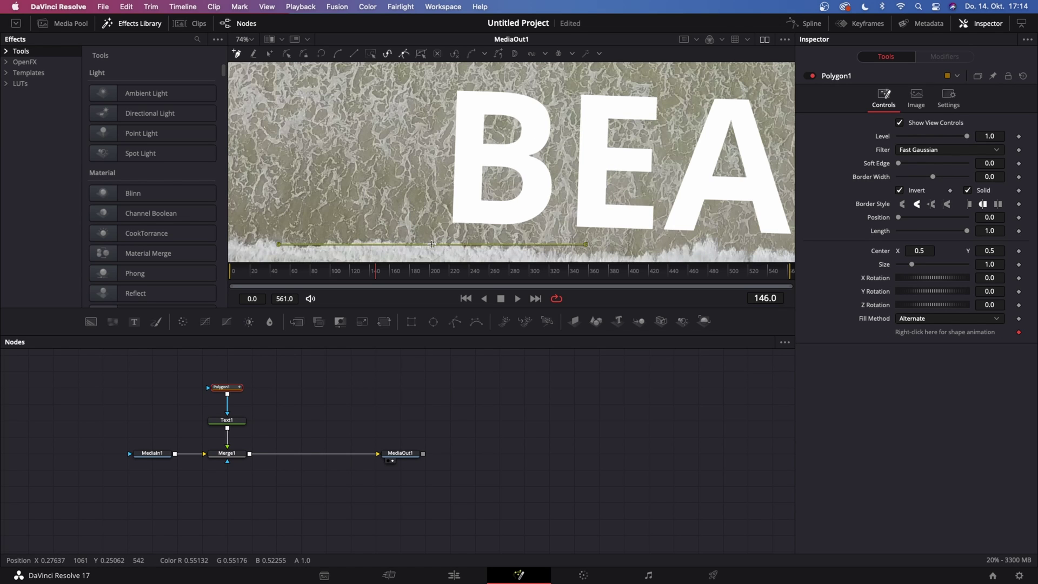
pyautogui.click(434, 73)
pyautogui.hscroll(9, 544, 77)
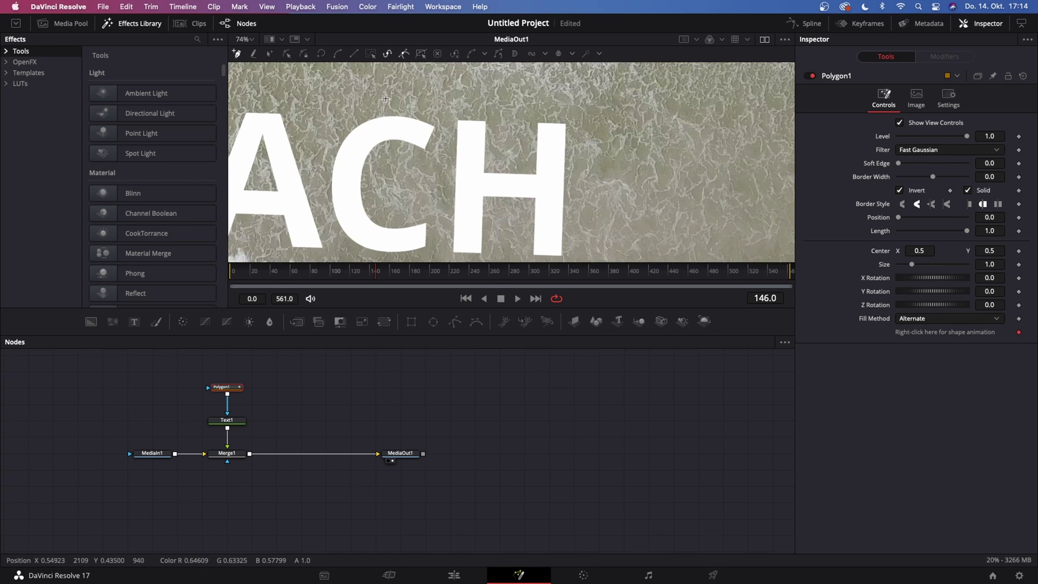
pyautogui.scroll(-5, 606, 119)
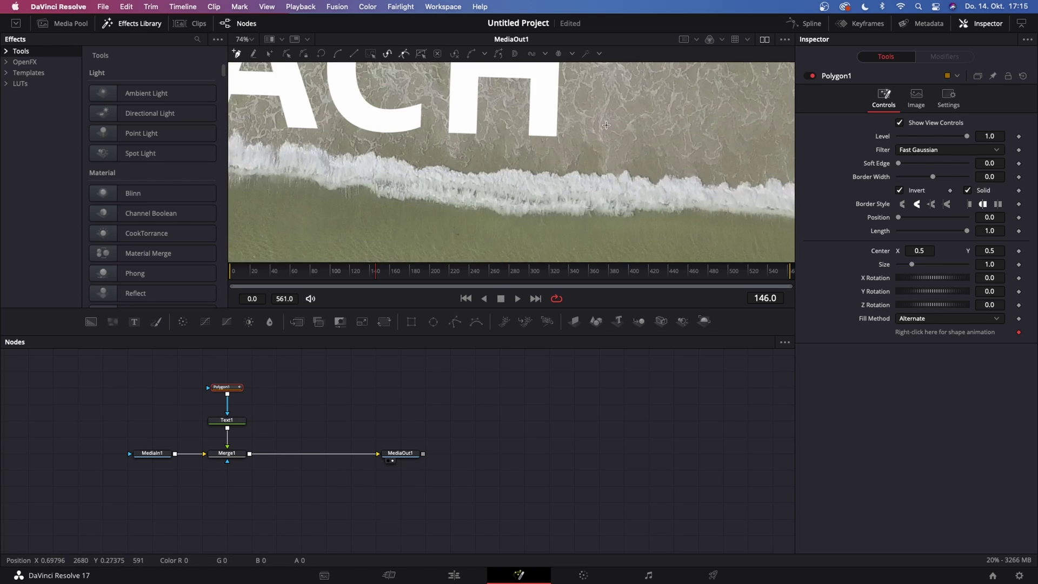
pyautogui.click(585, 174)
pyautogui.click(465, 170)
pyautogui.moveTo(392, 162); pyautogui.dragTo(530, 184)
pyautogui.click(467, 175)
pyautogui.hscroll(-8, 466, 174)
pyautogui.scroll(1, 466, 174)
pyautogui.click(607, 205)
pyautogui.click(484, 214)
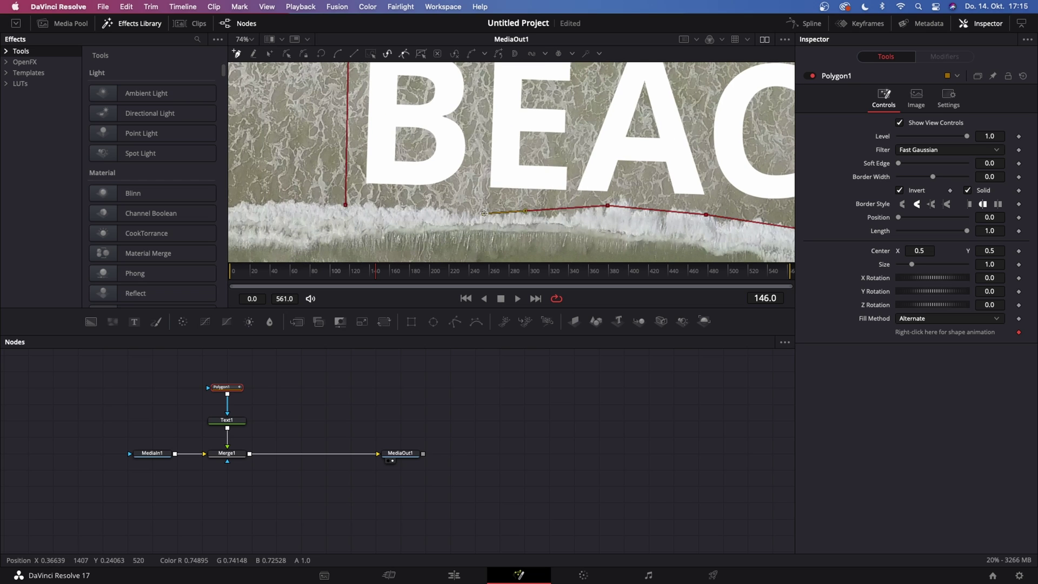
pyautogui.click(345, 206)
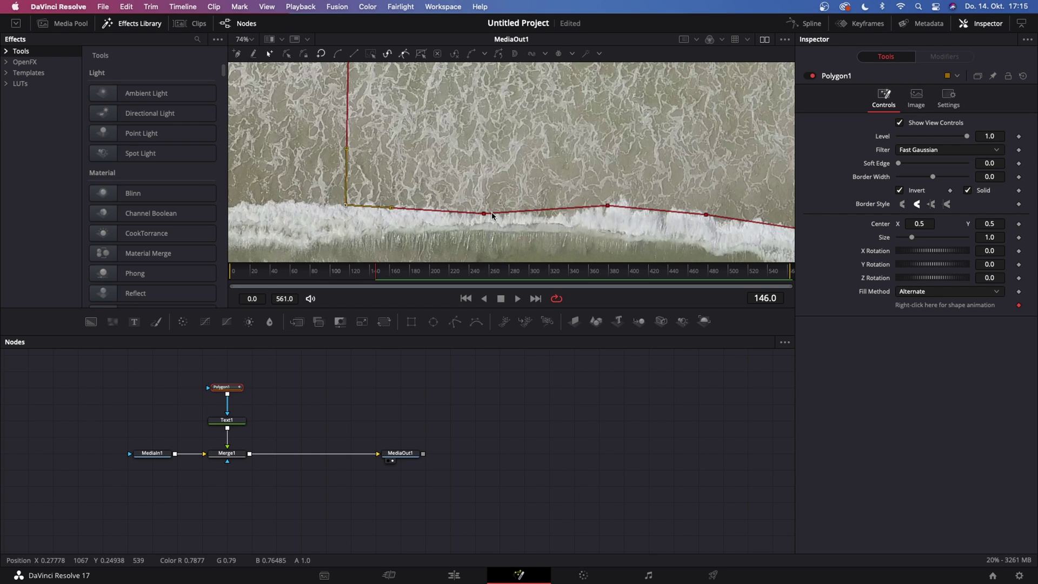
# Turn off the polygon mask's inversion so the BEACH text shows inside the shape
pyautogui.scroll(-5, 576, 136)
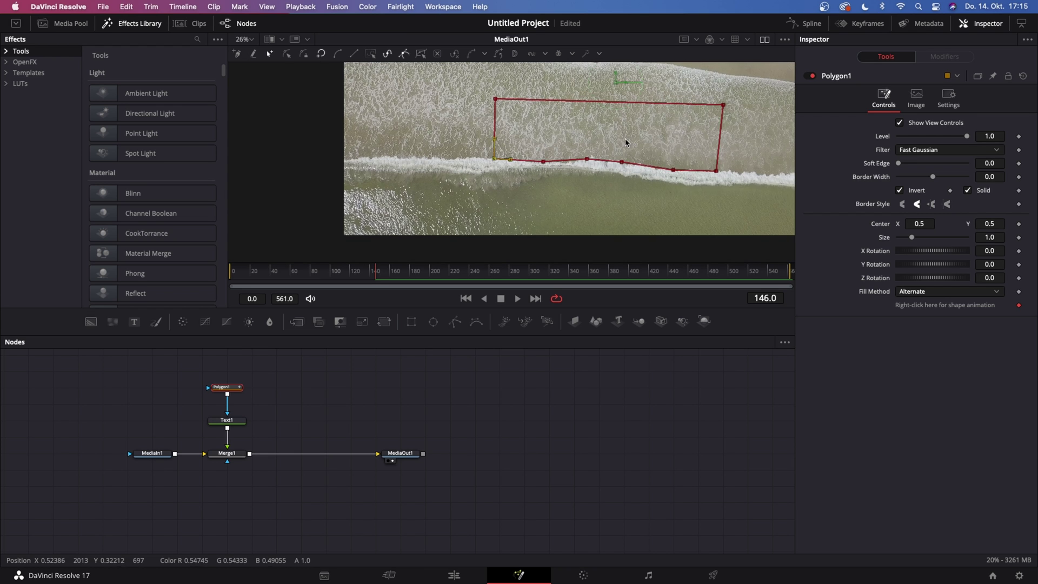
pyautogui.moveTo(621, 149); pyautogui.dragTo(557, 174)
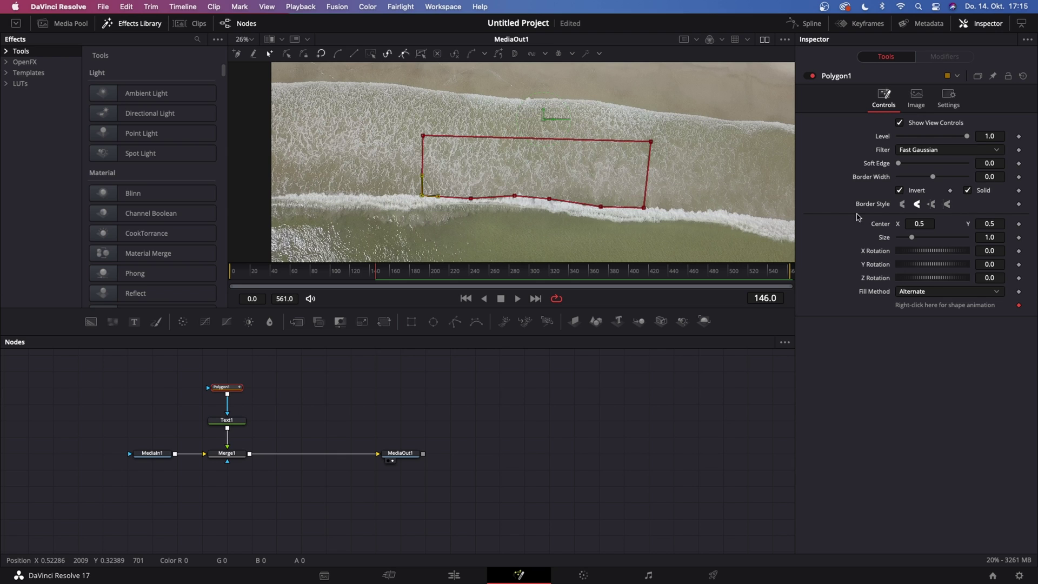
pyautogui.click(906, 192)
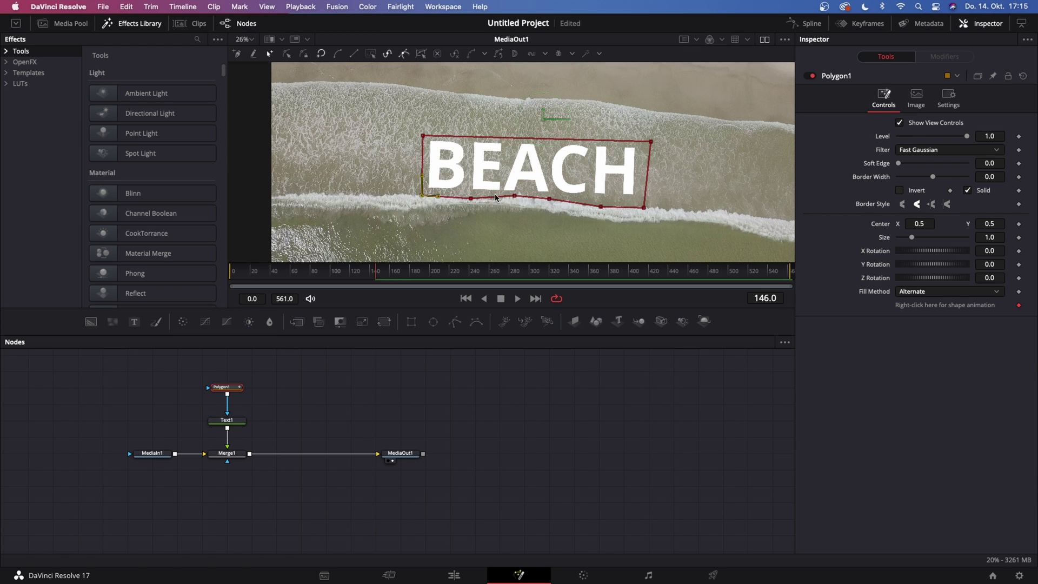
# At frame 149, move and add points along the mask's lower edge to match the advancing foam line
pyautogui.scroll(5, 499, 194)
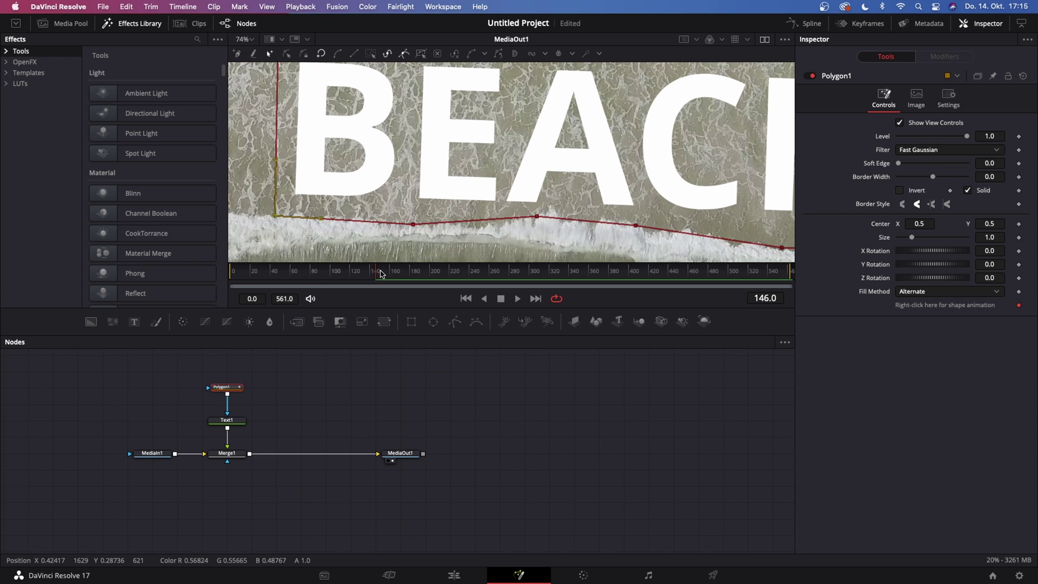
pyautogui.press('Right')
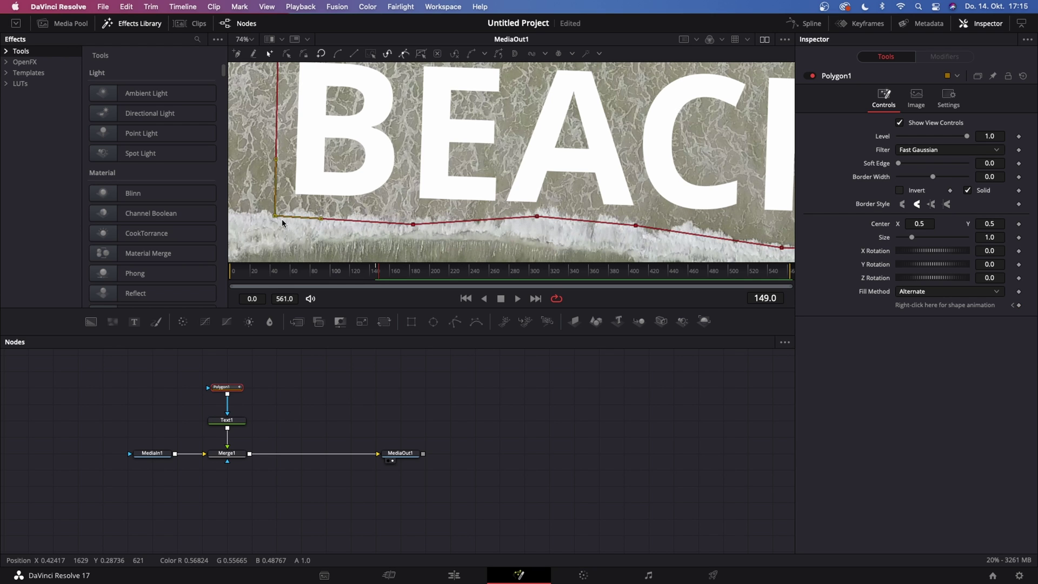
pyautogui.moveTo(275, 217); pyautogui.dragTo(278, 210)
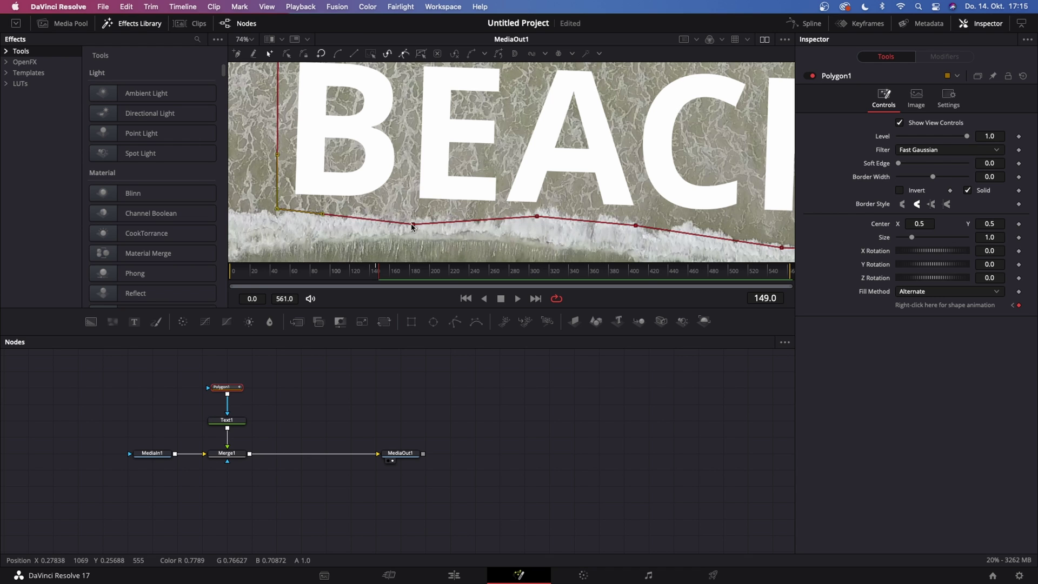
pyautogui.moveTo(412, 222); pyautogui.dragTo(411, 217)
pyautogui.moveTo(538, 217); pyautogui.dragTo(505, 219)
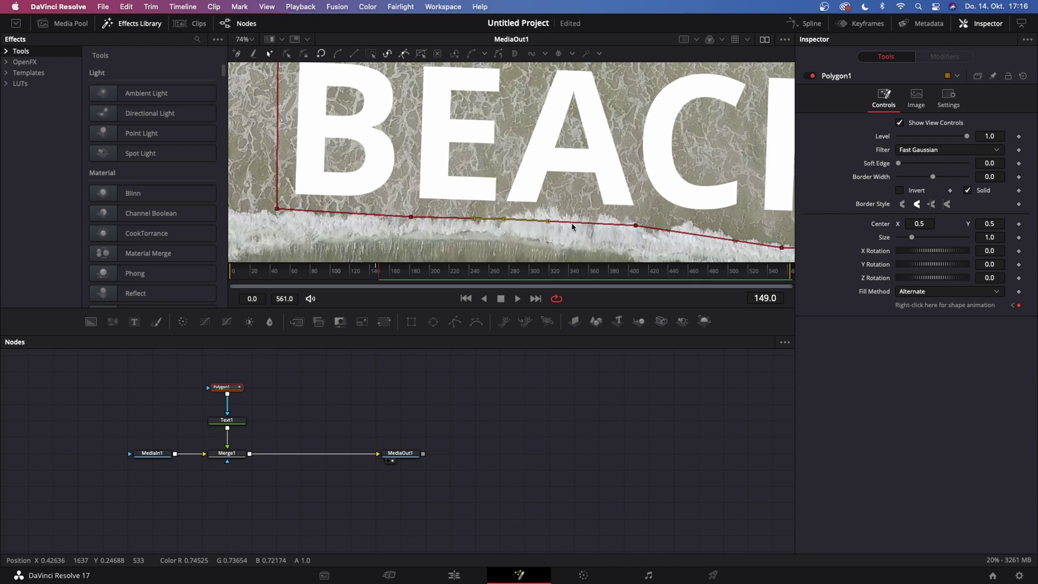
pyautogui.moveTo(570, 222); pyautogui.dragTo(551, 206)
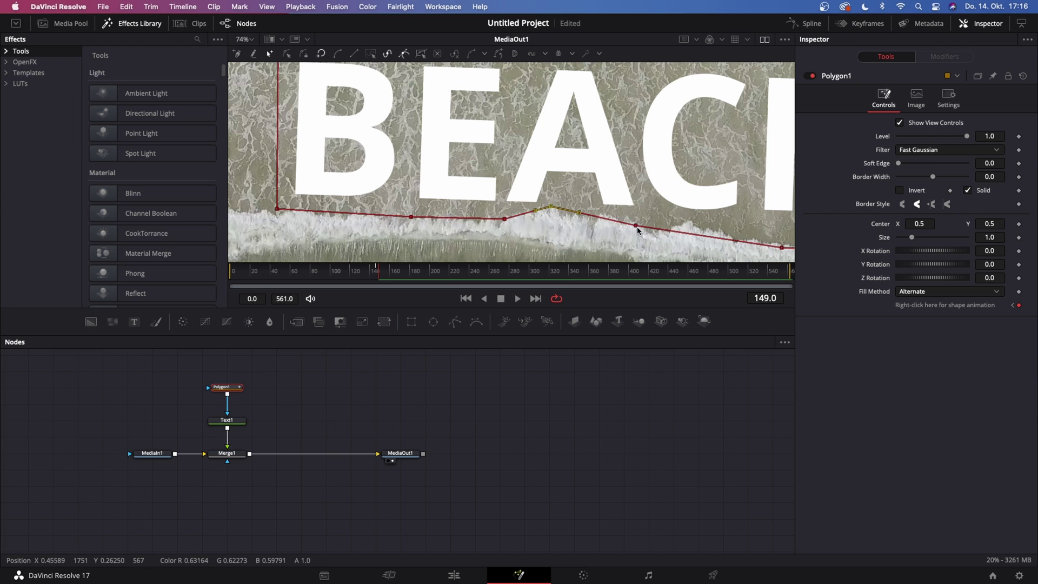
pyautogui.moveTo(637, 227)
pyautogui.mouseDown()
pyautogui.moveTo(658, 231)
pyautogui.moveTo(535, 214)
pyautogui.moveTo(637, 219)
pyautogui.mouseUp()
pyautogui.moveTo(549, 212); pyautogui.dragTo(592, 215)
pyautogui.moveTo(764, 229); pyautogui.dragTo(762, 217)
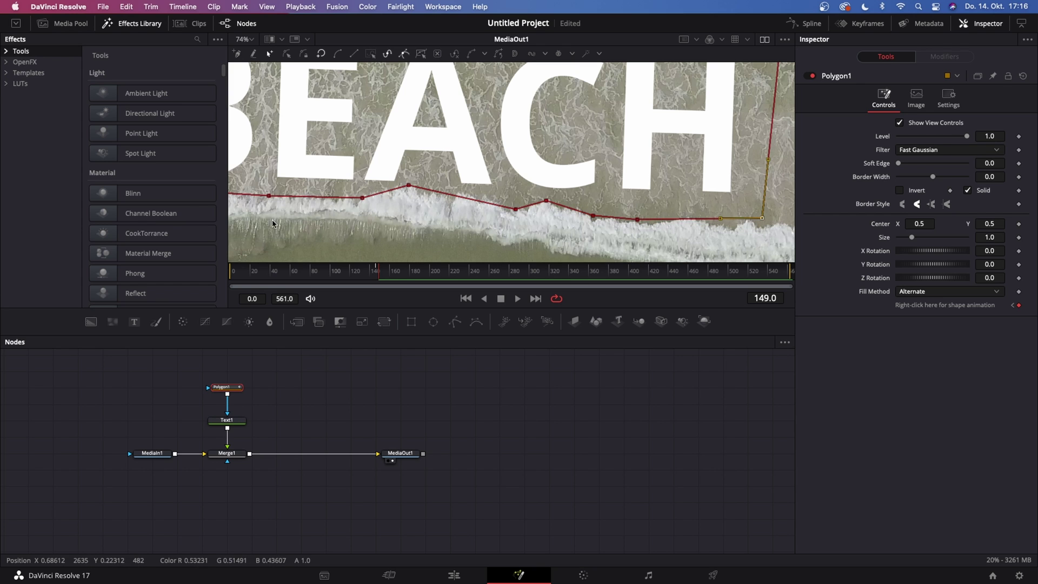
# At frame 154, raise the mask's lower-edge points to follow the foam line beneath the letters
pyautogui.click(384, 271)
pyautogui.moveTo(327, 236); pyautogui.dragTo(469, 244)
pyautogui.moveTo(281, 195); pyautogui.dragTo(281, 187)
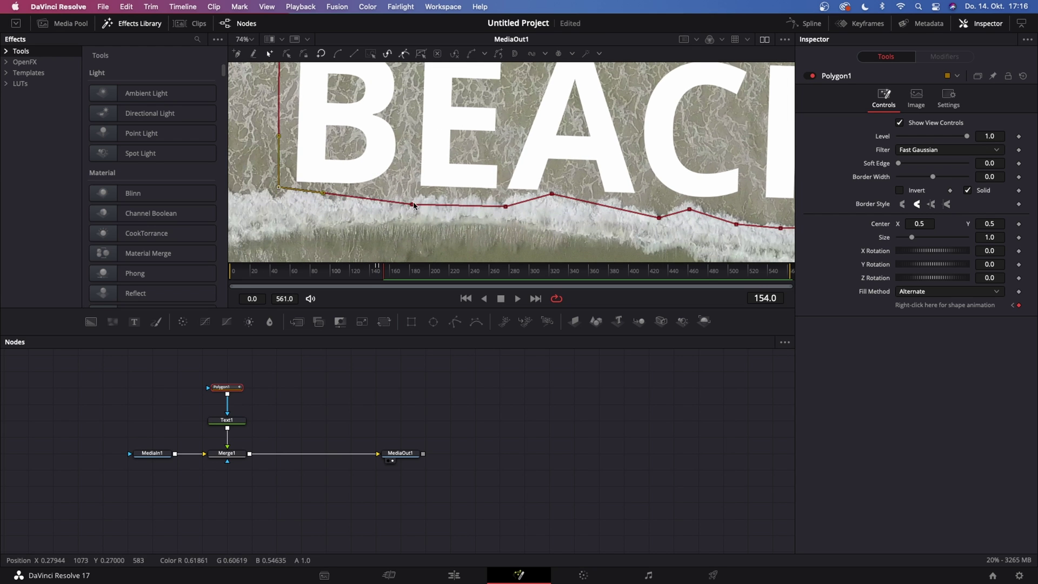
pyautogui.moveTo(412, 205); pyautogui.dragTo(409, 198)
pyautogui.moveTo(505, 205); pyautogui.dragTo(499, 197)
pyautogui.moveTo(551, 193); pyautogui.dragTo(550, 192)
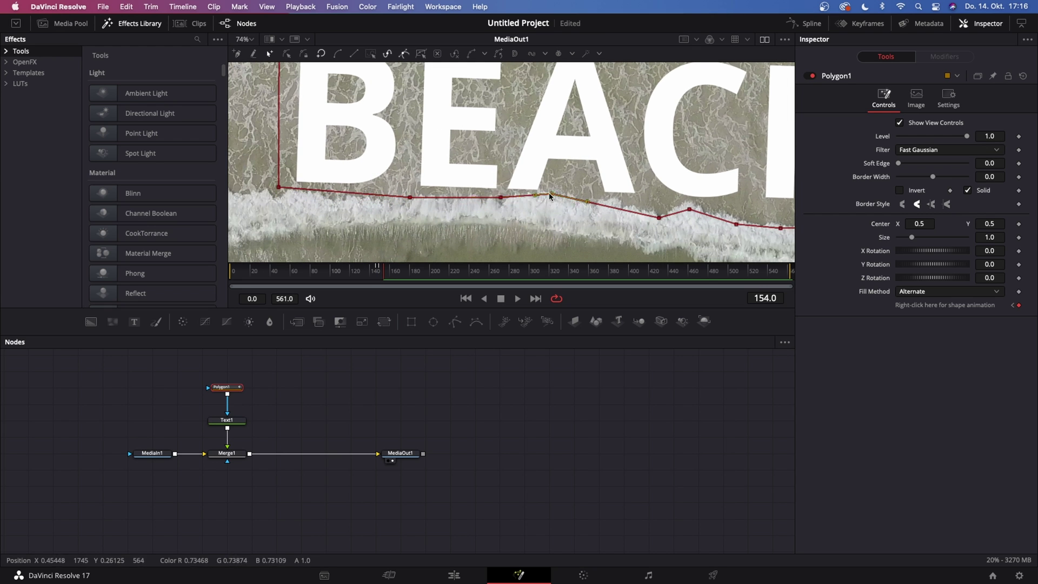
pyautogui.moveTo(658, 217); pyautogui.dragTo(623, 213)
pyautogui.moveTo(735, 218); pyautogui.dragTo(701, 222)
# At frame 160, move the mask's lower-edge points and add new ones to follow the foam line from B to H
pyautogui.click(390, 271)
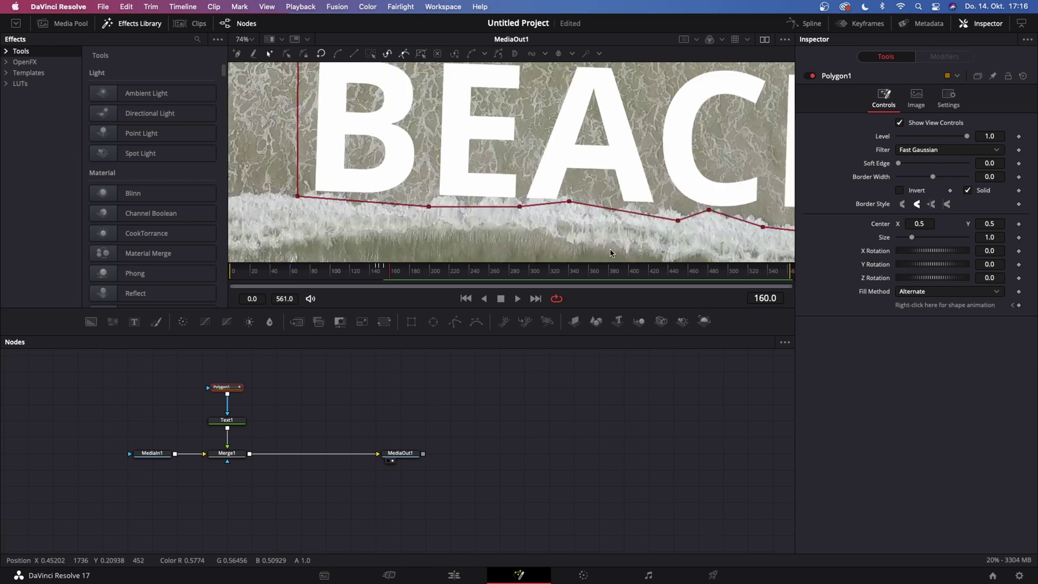
pyautogui.moveTo(399, 207); pyautogui.dragTo(399, 202)
pyautogui.moveTo(529, 215)
pyautogui.mouseDown()
pyautogui.moveTo(522, 210)
pyautogui.moveTo(536, 208)
pyautogui.mouseUp()
pyautogui.moveTo(622, 216); pyautogui.dragTo(519, 219)
pyautogui.click(544, 211)
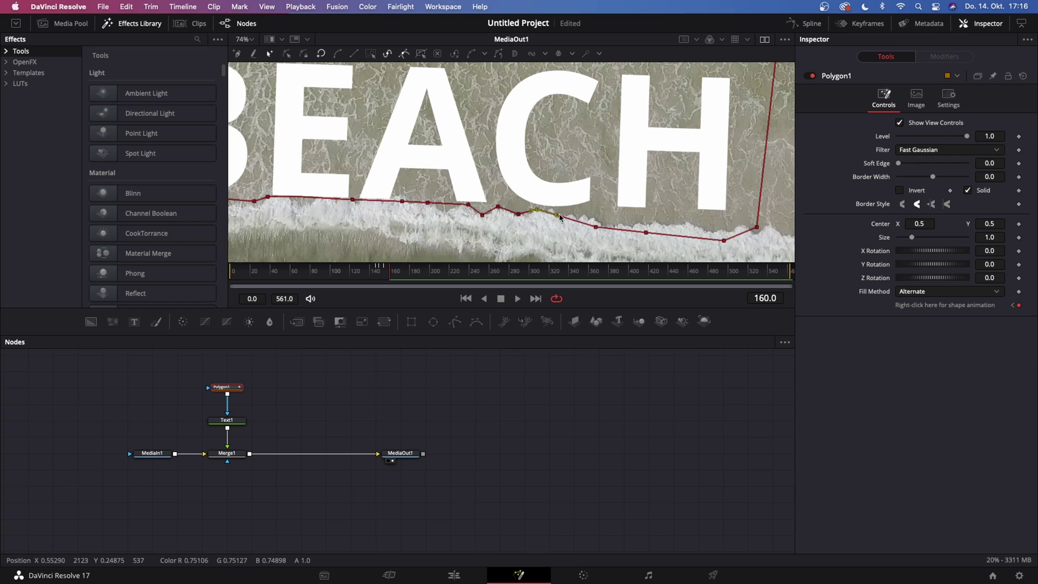
pyautogui.click(553, 208)
pyautogui.click(597, 222)
pyautogui.moveTo(647, 233); pyautogui.dragTo(648, 222)
pyautogui.moveTo(724, 240); pyautogui.dragTo(726, 230)
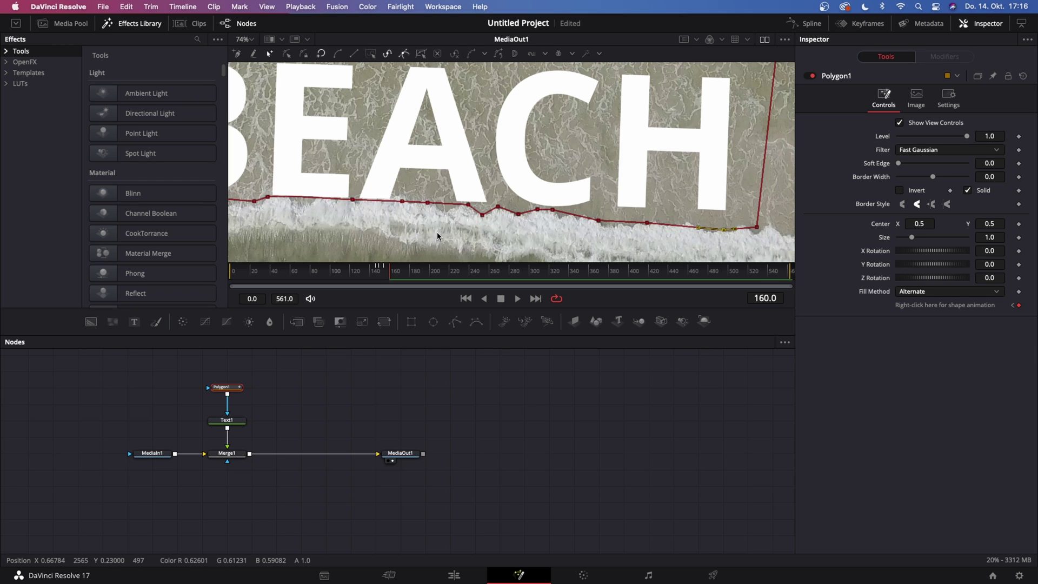
# At frame 166, reshape the mask's lower edge under all the letters, adding points where the foam line bends
pyautogui.click(399, 270)
pyautogui.moveTo(340, 203); pyautogui.dragTo(334, 192)
pyautogui.click(471, 201)
pyautogui.moveTo(474, 205); pyautogui.dragTo(472, 201)
pyautogui.moveTo(558, 209); pyautogui.dragTo(546, 197)
pyautogui.click(610, 205)
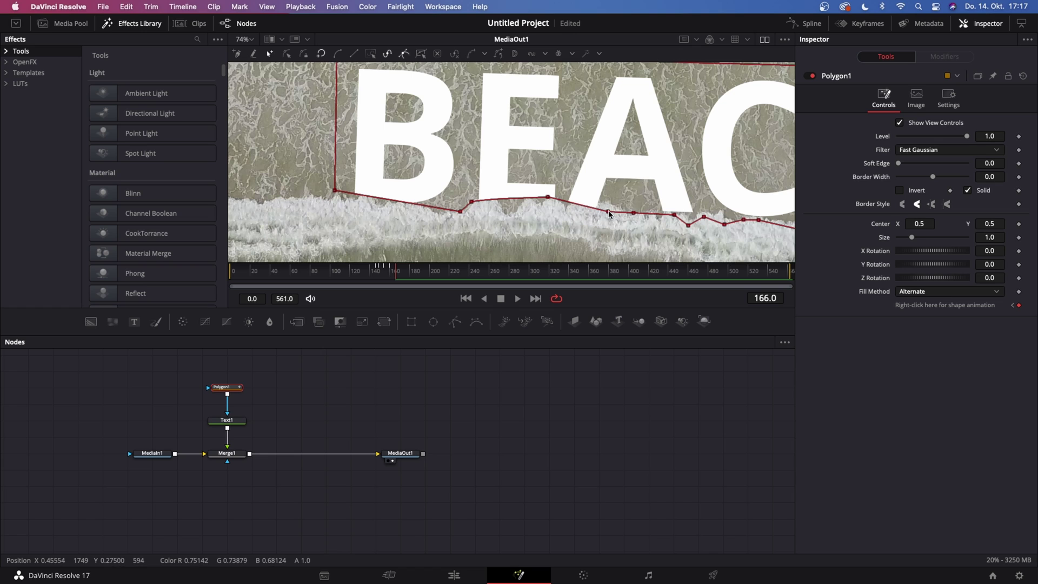
pyautogui.moveTo(609, 212); pyautogui.dragTo(731, 213)
pyautogui.hscroll(4, 703, 217)
pyautogui.moveTo(648, 213); pyautogui.dragTo(659, 209)
pyautogui.hscroll(5, 697, 216)
pyautogui.moveTo(691, 223); pyautogui.dragTo(680, 235)
pyautogui.hscroll(-4, 685, 226)
# Advance a few frames at a time to frame 176, reshaping the mask's lower edge and corner to fit the rising foam
pyautogui.press('Right')
pyautogui.press('Right')
pyautogui.press('Right')
pyautogui.press('Right')
pyautogui.press('Right')
pyautogui.press('Right')
pyautogui.hscroll(-4, 487, 228)
pyautogui.hscroll(5, 649, 227)
pyautogui.press('Right')
pyautogui.press('Right')
pyautogui.press('Right')
pyautogui.press('Right')
pyautogui.hscroll(-4, 487, 244)
pyautogui.moveTo(230, 210); pyautogui.dragTo(669, 256)
pyautogui.hscroll(5, 671, 255)
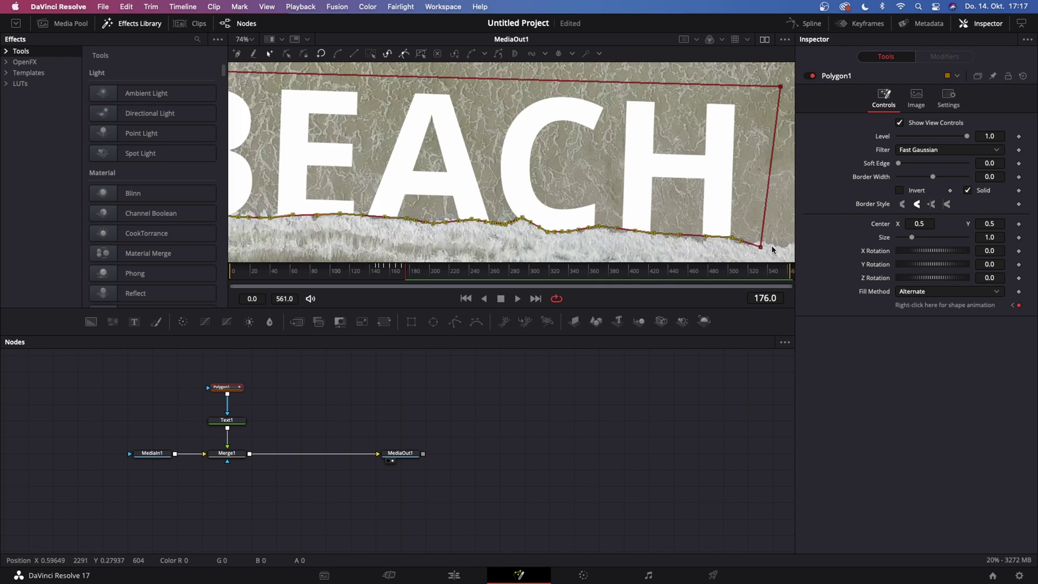
pyautogui.scroll(-5, 730, 248)
pyautogui.moveTo(758, 246); pyautogui.dragTo(424, 203)
# Continue past frame 176 in small frame increments, raising the mask's lower-edge points with the foam as it moves over the letters
pyautogui.press('Right')
pyautogui.press('Right')
pyautogui.press('Right')
pyautogui.press('Right')
pyautogui.press('Right')
pyautogui.press('Right')
pyautogui.press('Right')
pyautogui.press('Right')
pyautogui.press('Right')
pyautogui.press('Right')
pyautogui.press('Right')
pyautogui.press('Right')
pyautogui.press('Right')
pyautogui.press('Right')
pyautogui.press('Right')
pyautogui.press('Right')
pyautogui.press('Right')
pyautogui.press('Right')
pyautogui.press('Right')
pyautogui.click(435, 215)
pyautogui.press('Right')
pyautogui.press('Right')
pyautogui.press('Right')
pyautogui.press('Right')
pyautogui.press('Right')
pyautogui.press('Right')
pyautogui.press('Right')
pyautogui.moveTo(758, 245); pyautogui.dragTo(436, 211)
pyautogui.press('Right')
pyautogui.press('Right')
pyautogui.press('Right')
pyautogui.press('Right')
pyautogui.press('Right')
pyautogui.press('Right')
pyautogui.press('Right')
pyautogui.press('Right')
pyautogui.press('Right')
pyautogui.press('Right')
pyautogui.press('Right')
pyautogui.press('Right')
pyautogui.press('Right')
pyautogui.press('Right')
pyautogui.press('Right')
pyautogui.press('Right')
pyautogui.press('Right')
pyautogui.press('Right')
pyautogui.press('Right')
pyautogui.press('Right')
pyautogui.press('Right')
pyautogui.moveTo(748, 224); pyautogui.dragTo(751, 198)
pyautogui.press('Right')
pyautogui.press('Right')
pyautogui.press('Right')
pyautogui.press('Right')
pyautogui.press('Right')
pyautogui.press('Right')
pyautogui.press('Right')
pyautogui.press('Right')
pyautogui.press('Right')
pyautogui.press('Right')
pyautogui.press('Right')
pyautogui.press('Right')
pyautogui.press('Right')
pyautogui.press('Right')
pyautogui.press('Right')
pyautogui.press('Right')
pyautogui.press('Right')
pyautogui.press('Right')
pyautogui.press('Right')
pyautogui.press('Right')
pyautogui.press('Right')
pyautogui.press('Right')
pyautogui.press('Right')
pyautogui.press('Right')
pyautogui.press('Right')
pyautogui.press('Right')
pyautogui.press('Right')
pyautogui.press('Right')
pyautogui.press('Right')
pyautogui.press('Right')
pyautogui.press('Right')
pyautogui.press('Right')
pyautogui.press('Right')
pyautogui.press('Right')
pyautogui.press('Right')
pyautogui.press('Right')
pyautogui.press('Right')
pyautogui.press('Right')
pyautogui.press('Right')
pyautogui.press('Right')
pyautogui.press('Right')
pyautogui.press('Right')
pyautogui.press('Right')
pyautogui.press('Right')
pyautogui.press('Right')
pyautogui.press('Right')
pyautogui.press('Right')
pyautogui.press('Right')
pyautogui.press('Right')
pyautogui.press('Right')
pyautogui.press('Right')
pyautogui.press('Right')
pyautogui.press('Right')
pyautogui.press('Right')
pyautogui.press('Right')
pyautogui.press('Right')
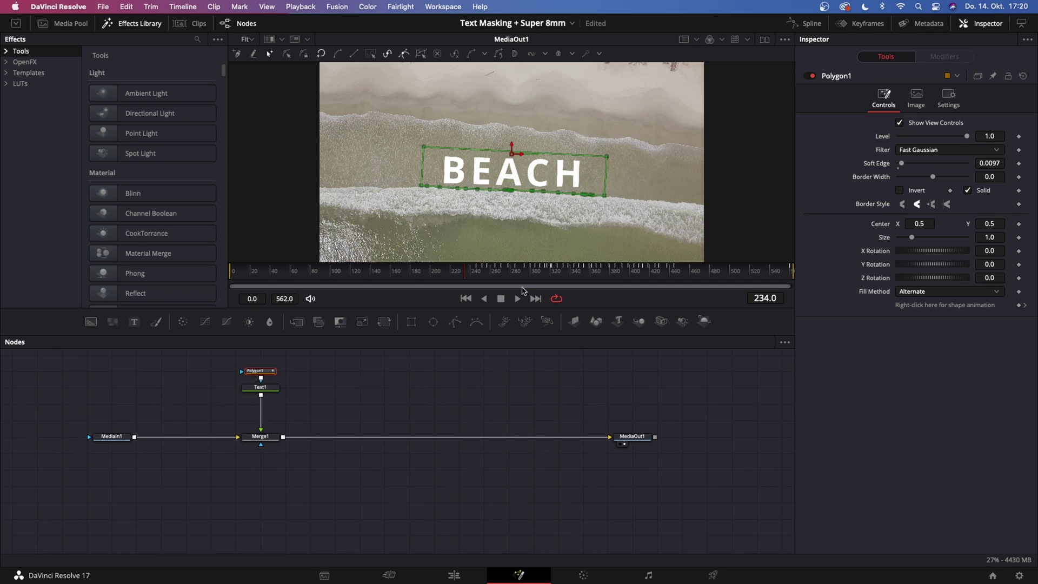
# At frame 247 of the finished composition, examine how the mask's lower edge follows the foam line beneath BEACH
pyautogui.click(478, 275)
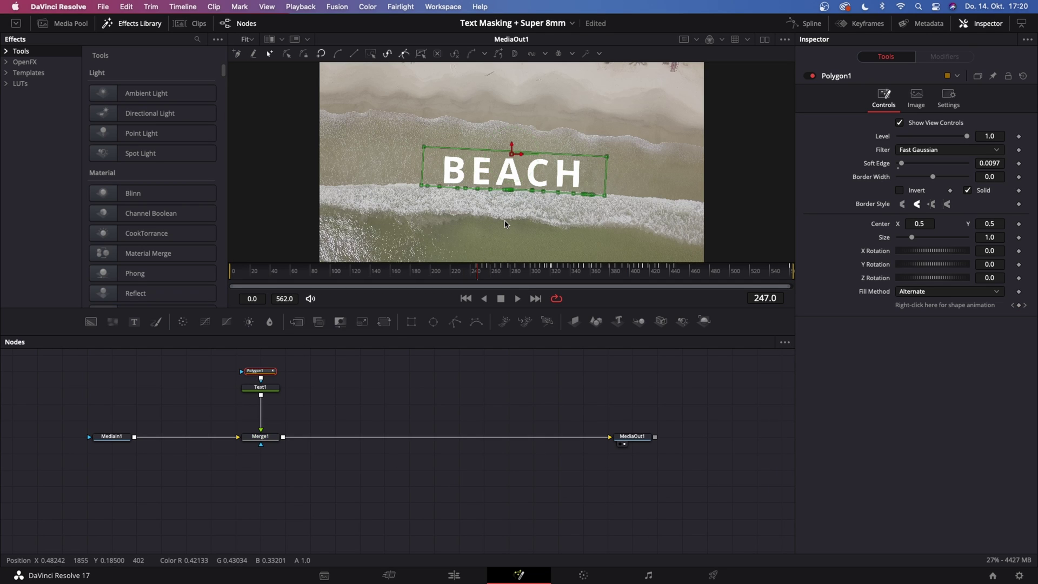
pyautogui.scroll(3, 519, 196)
pyautogui.scroll(6, 522, 208)
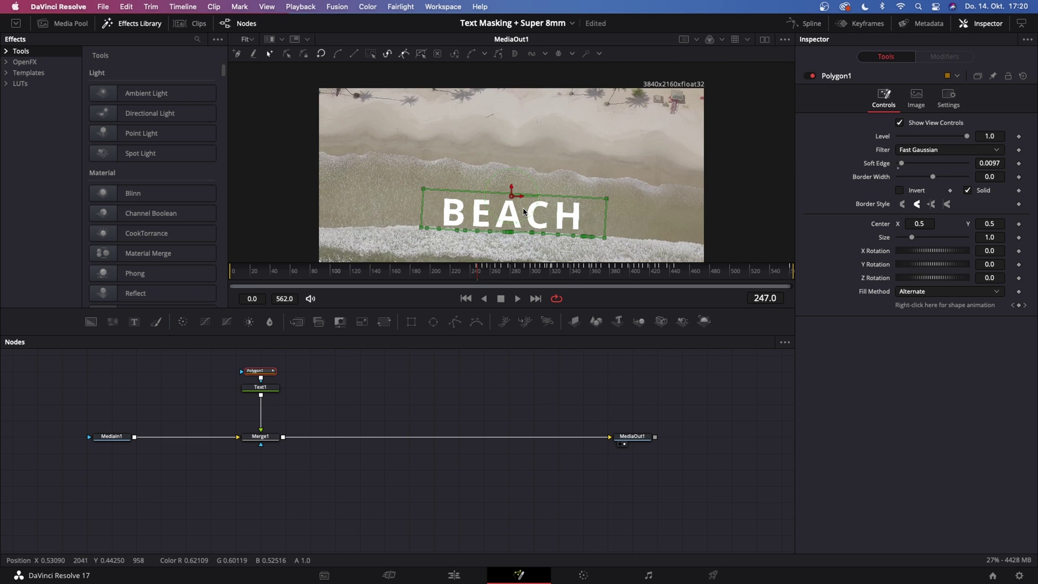
pyautogui.scroll(-3, 555, 141)
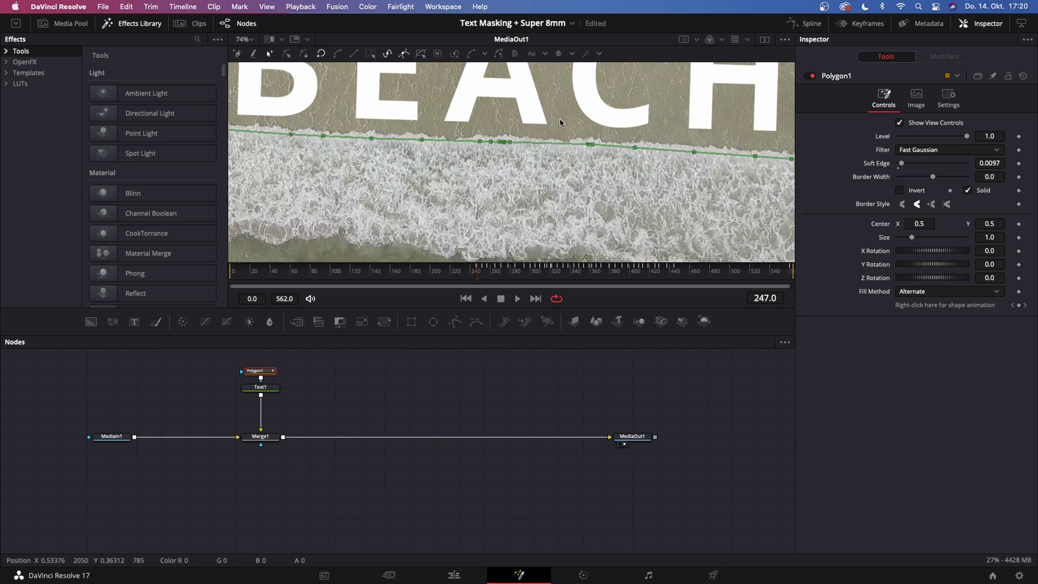
pyautogui.hscroll(2, 379, 193)
pyautogui.hscroll(6, 536, 200)
pyautogui.hscroll(-8, 637, 197)
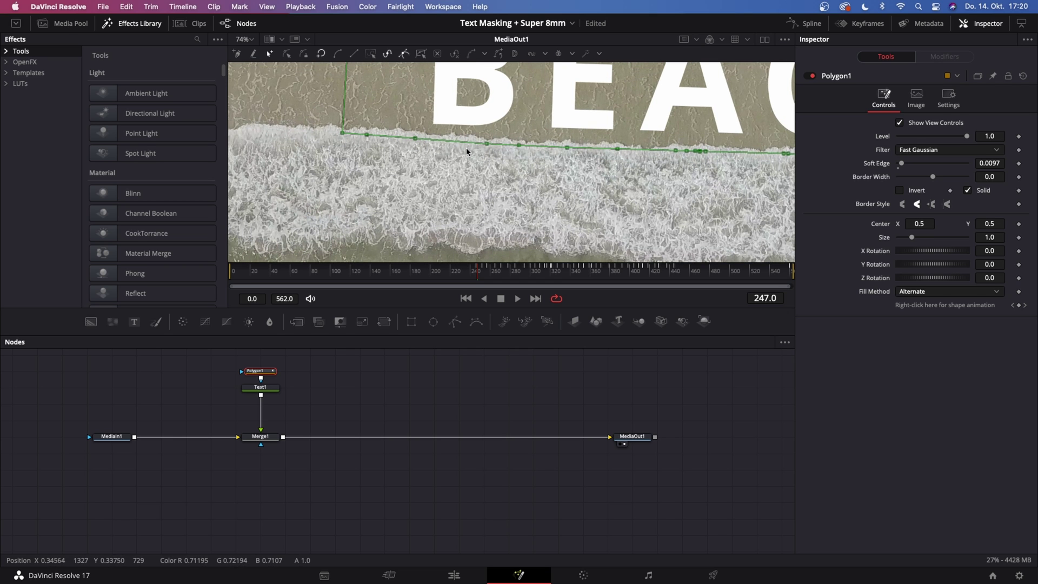
pyautogui.scroll(-6, 490, 141)
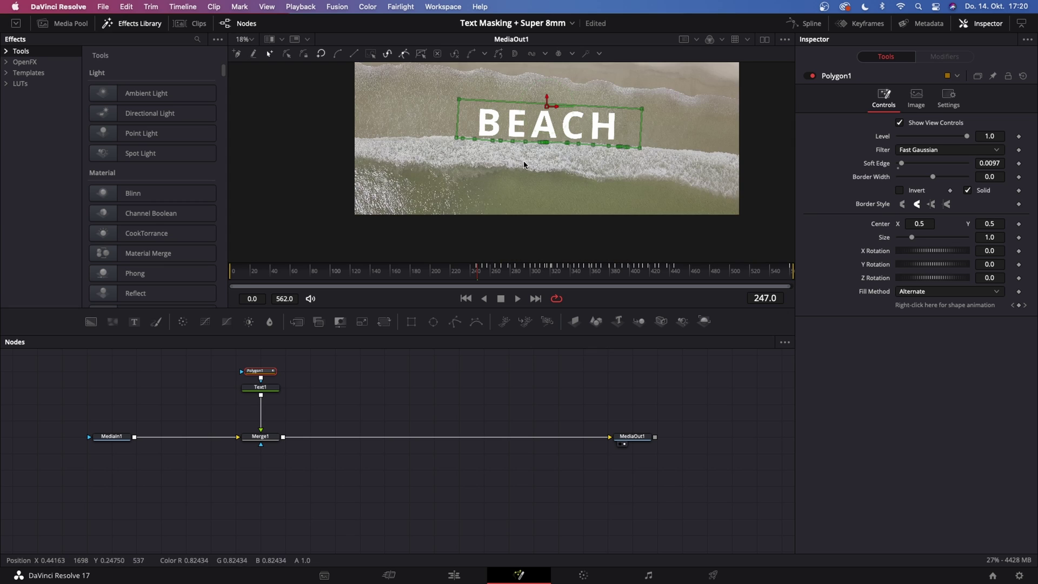
pyautogui.scroll(3, 524, 165)
pyautogui.scroll(2, 553, 172)
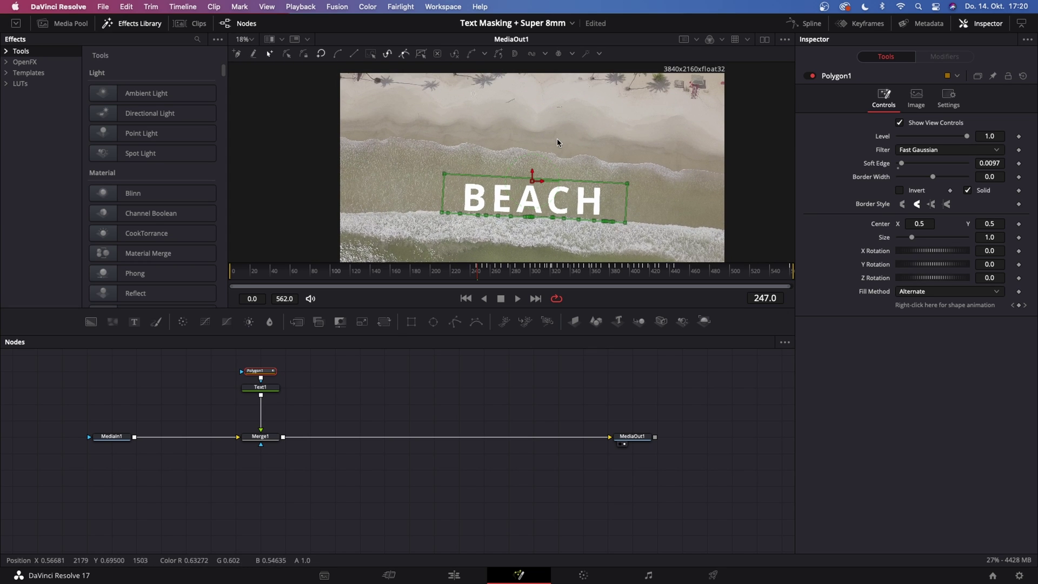
pyautogui.scroll(5, 524, 217)
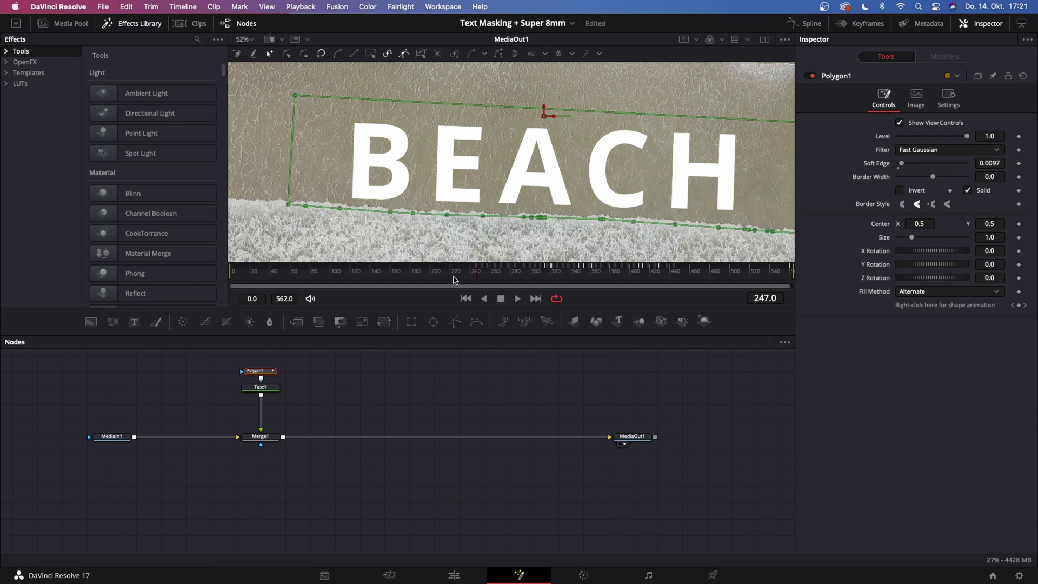
# Return to frame 36, deselect the polygon mask and play the composition to review the BEACH wash-away animation
pyautogui.moveTo(454, 279); pyautogui.dragTo(269, 275)
pyautogui.scroll(-3, 472, 207)
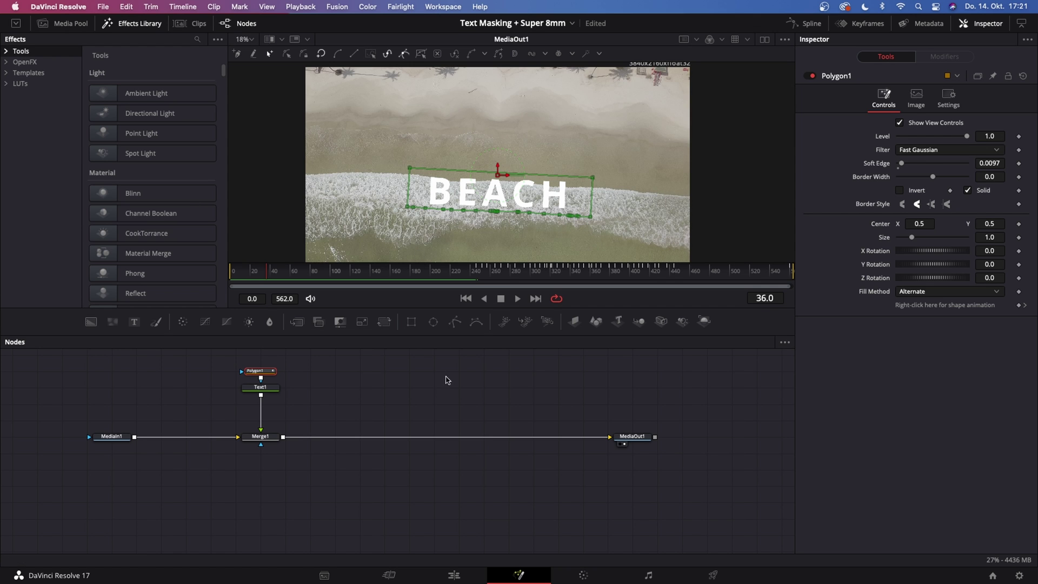
pyautogui.click(402, 371)
pyautogui.press('space')
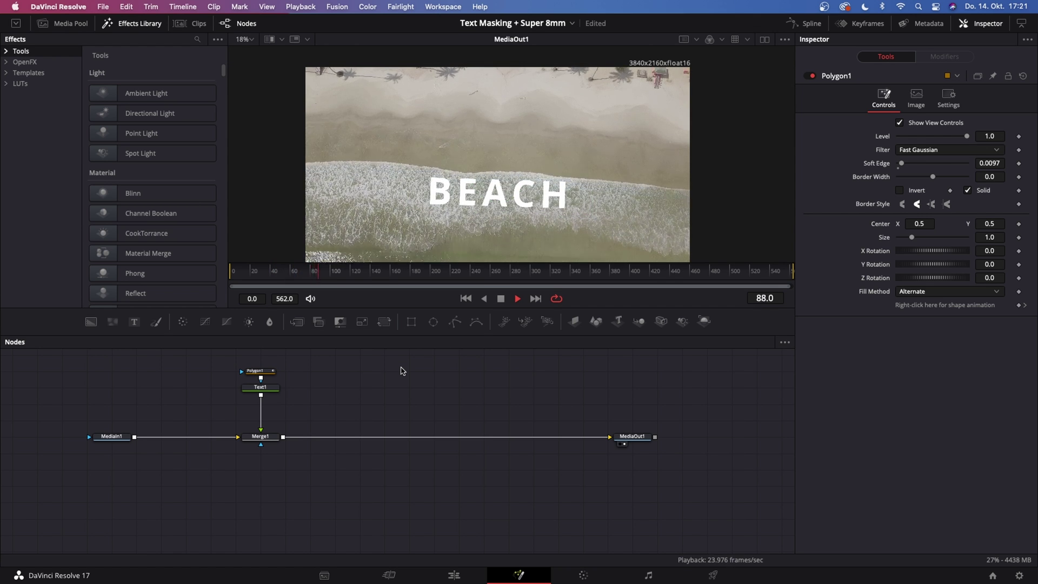